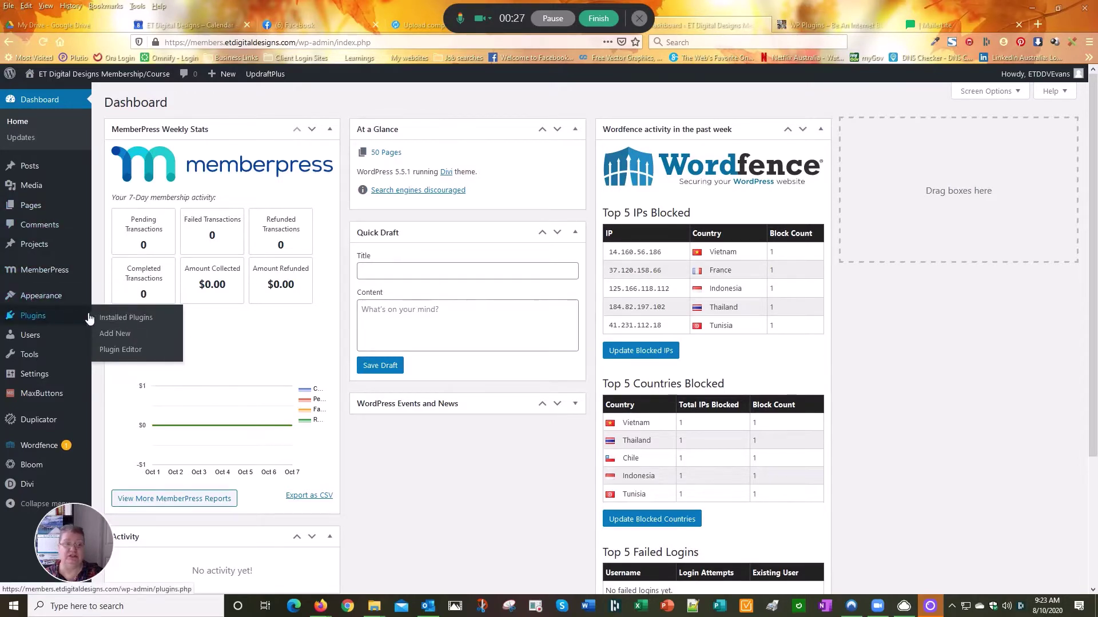
# Step: Go to plugin administration and check the MemberPress MailerLite plugin download page
pyautogui.click(120, 319)
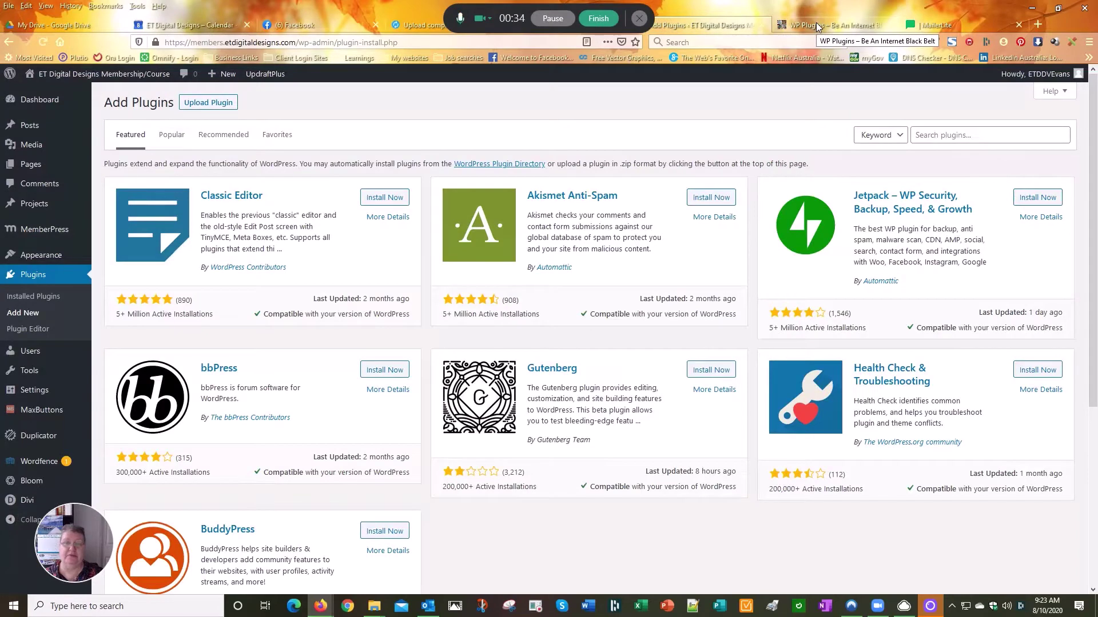
pyautogui.click(816, 24)
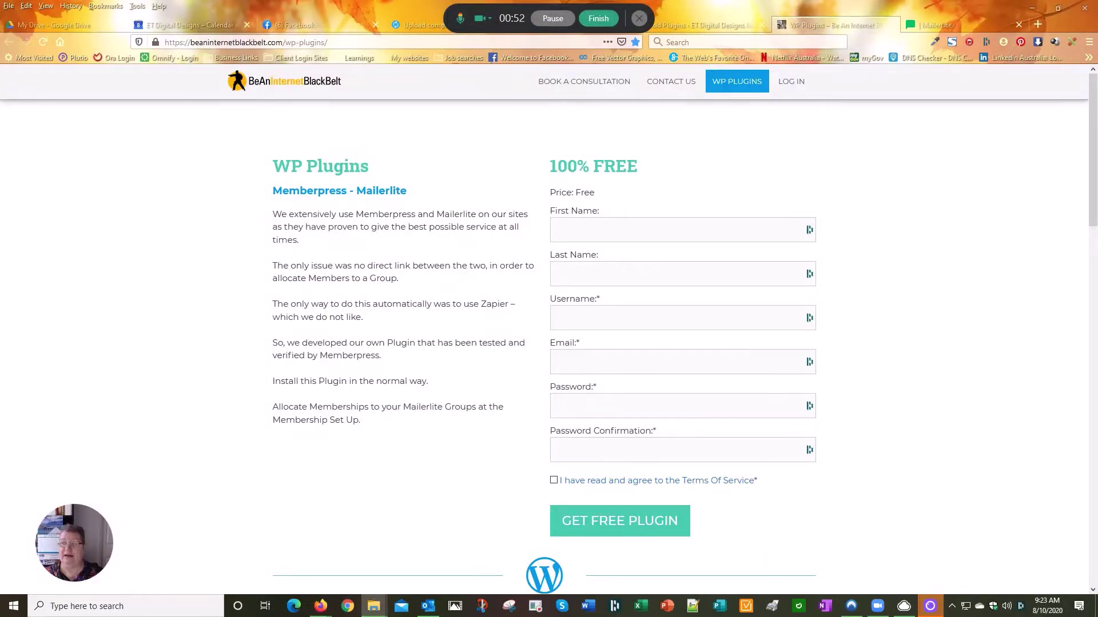
# Step: Upload memberpress-mailerlite.zip via Upload Plugin and install it
pyautogui.click(677, 20)
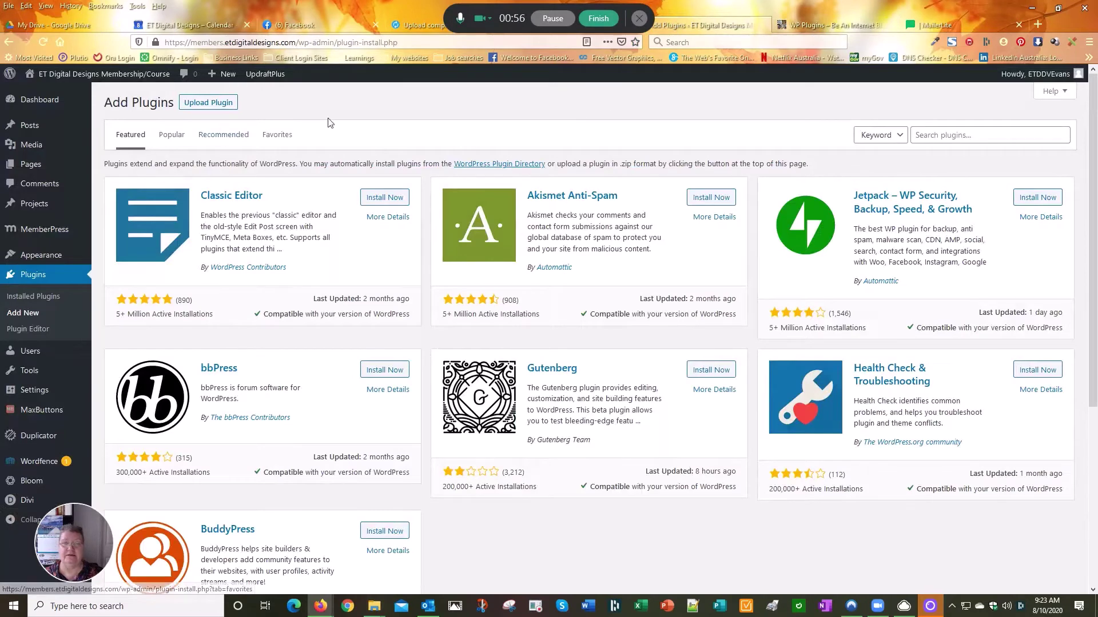
pyautogui.click(221, 105)
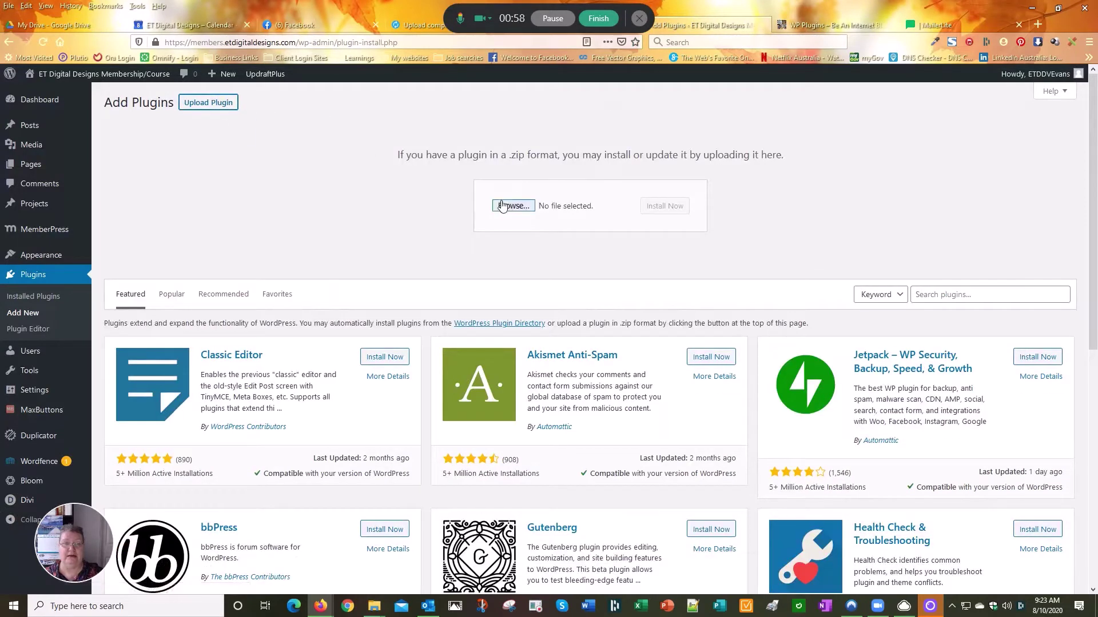
pyautogui.click(507, 208)
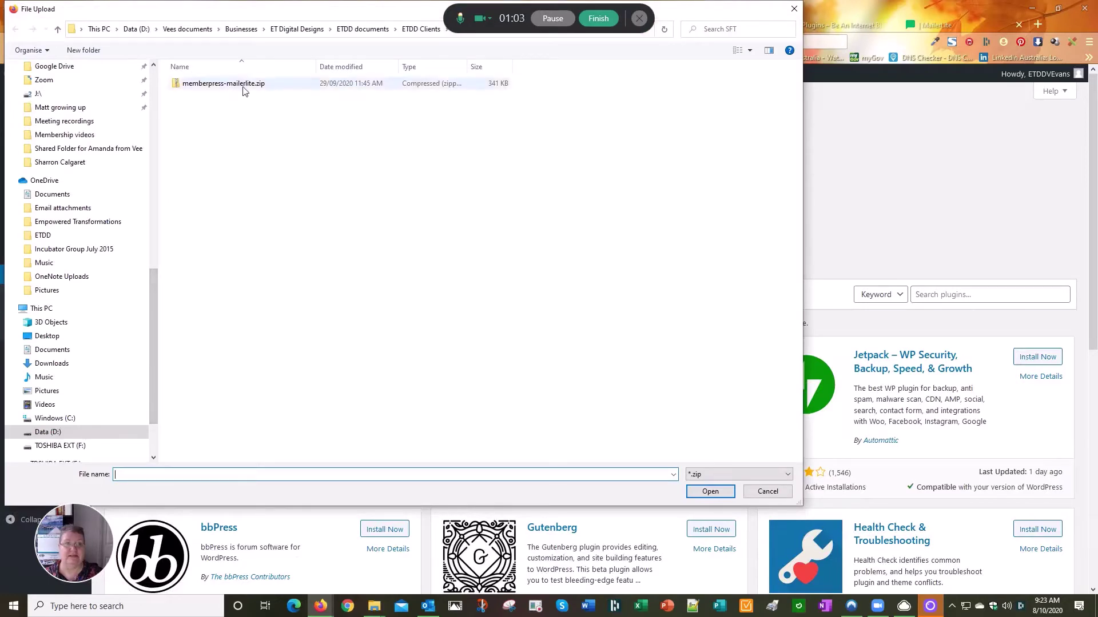
pyautogui.click(223, 84)
pyautogui.click(710, 491)
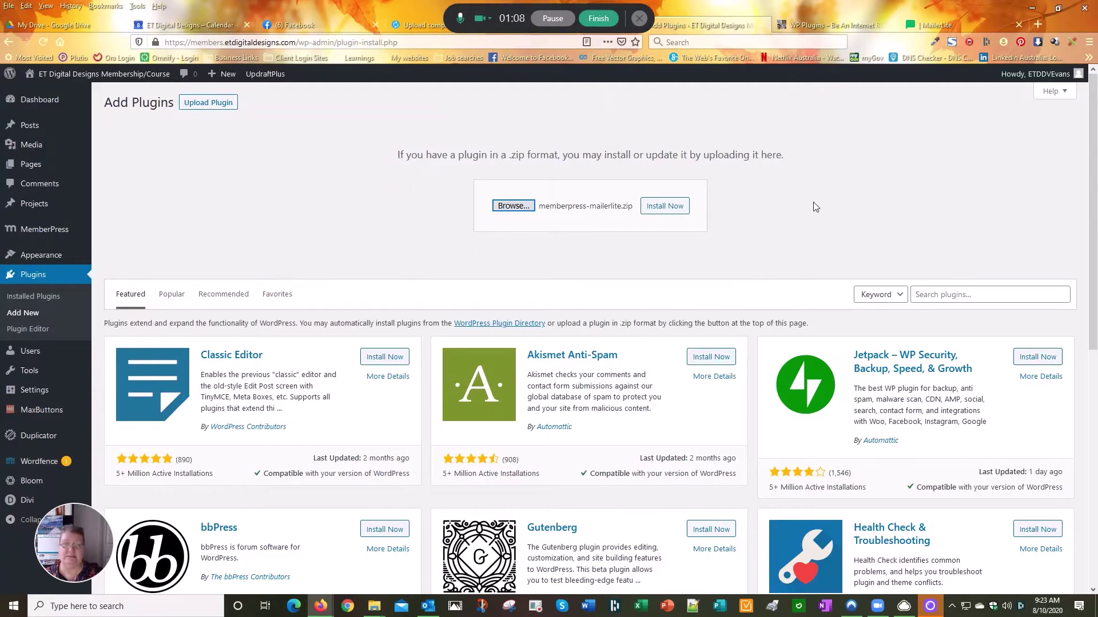
pyautogui.click(665, 206)
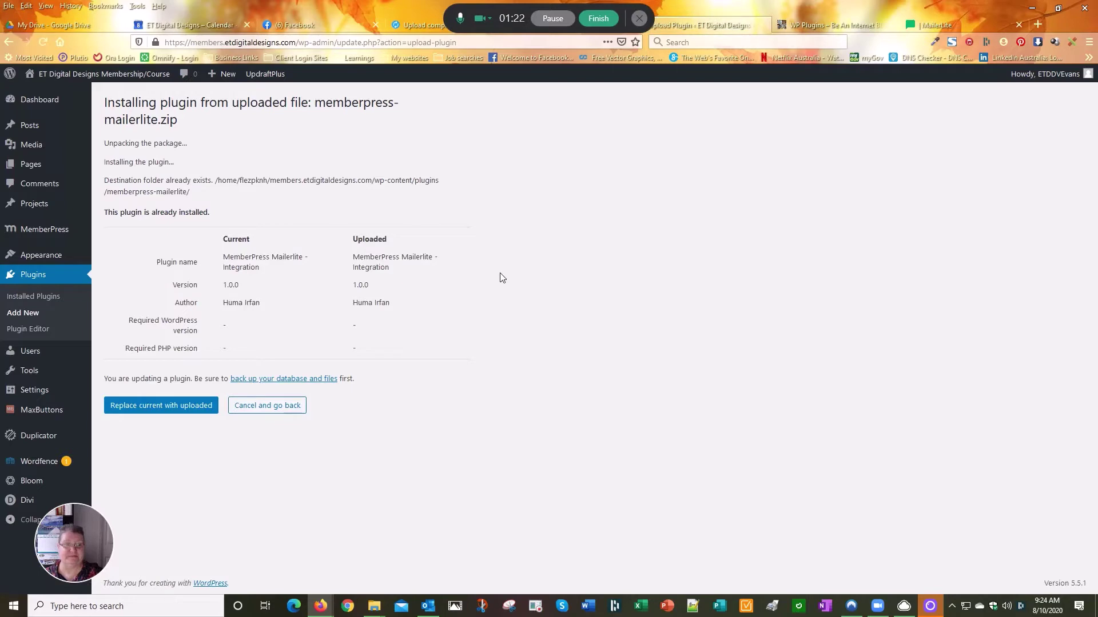
# Step: Replace the installed MemberPress MailerLite with the uploaded copy and activate it
pyautogui.click(162, 407)
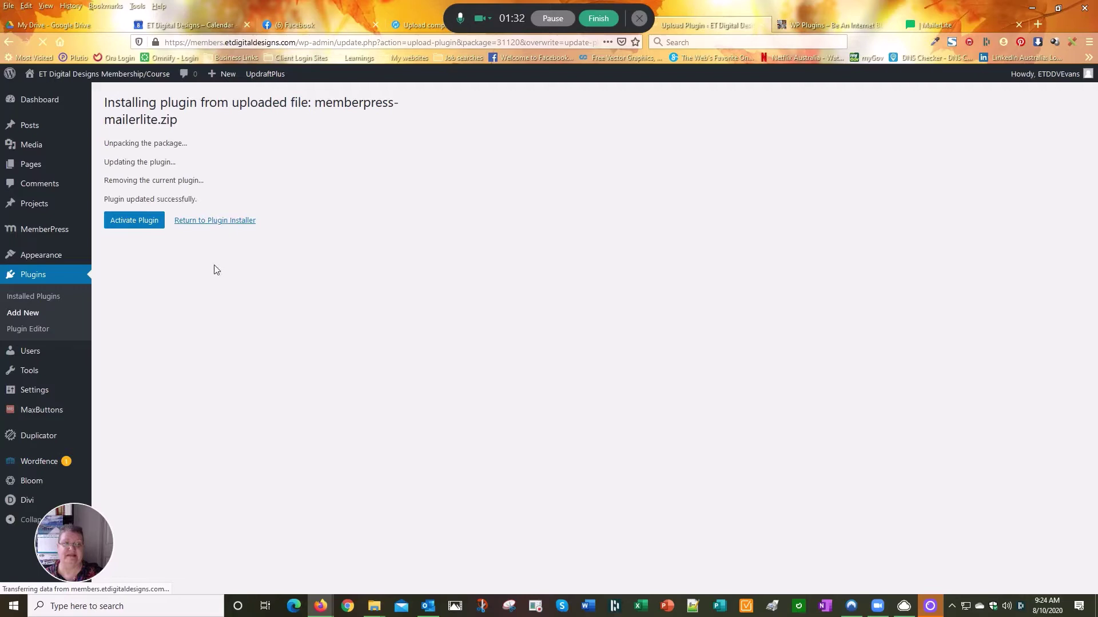
pyautogui.click(136, 222)
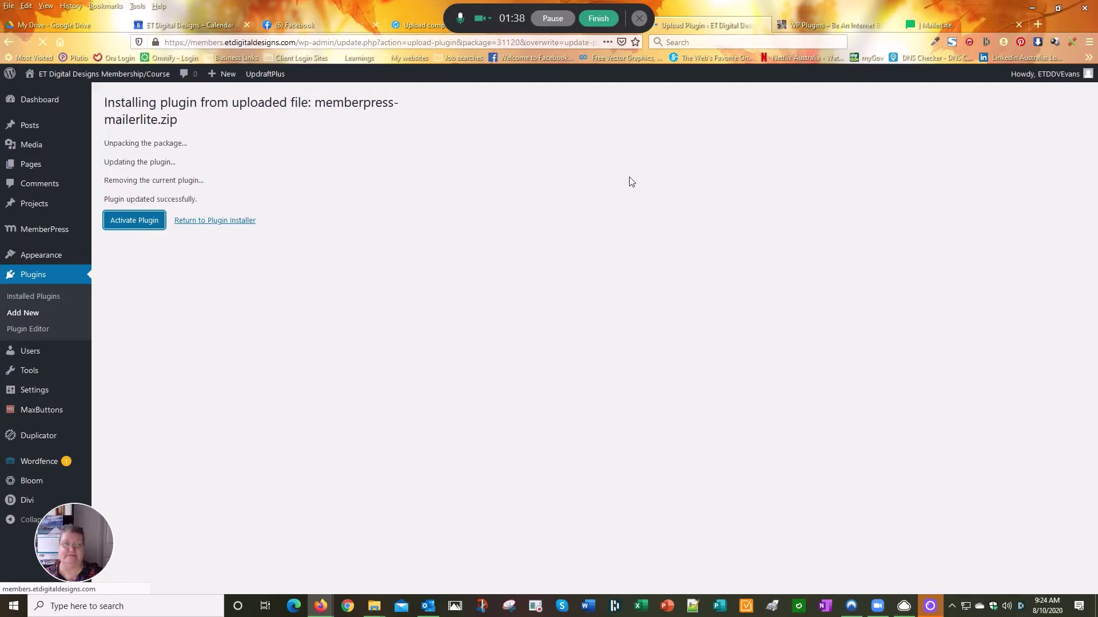
# Step: Log in to MailerLite and view the Subscribers groups list
pyautogui.click(947, 24)
pyautogui.click(306, 255)
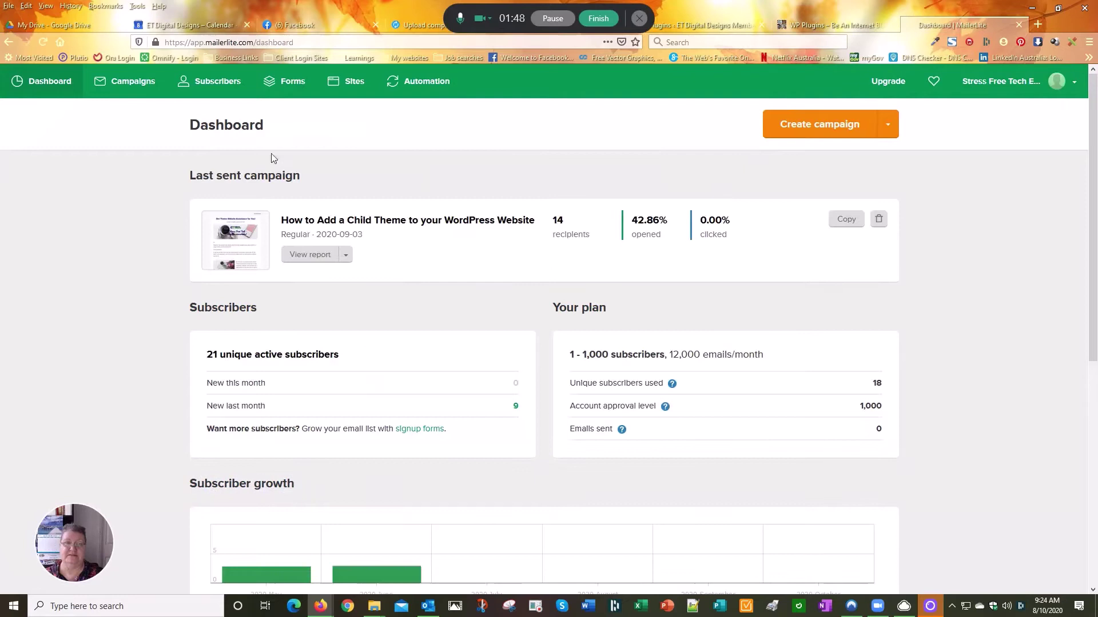
pyautogui.click(215, 83)
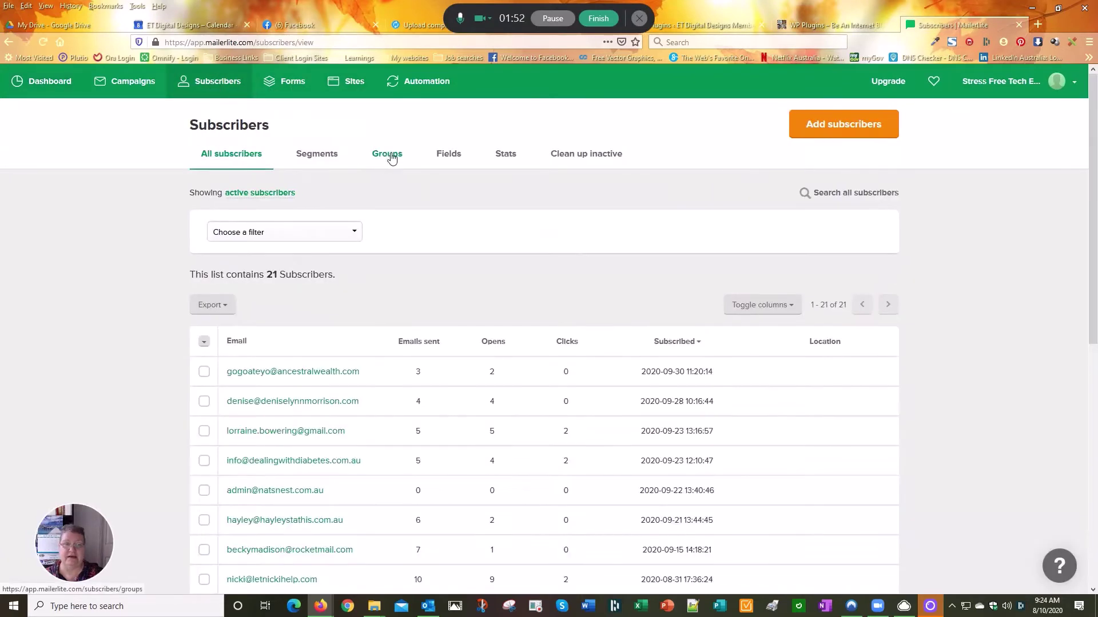
pyautogui.click(387, 155)
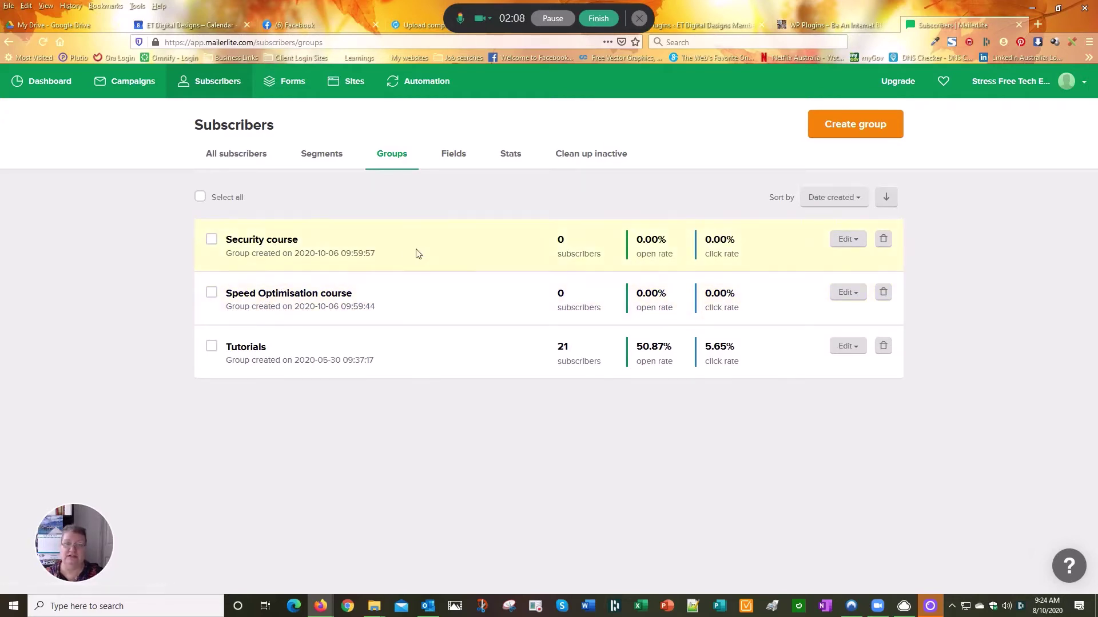
pyautogui.click(711, 24)
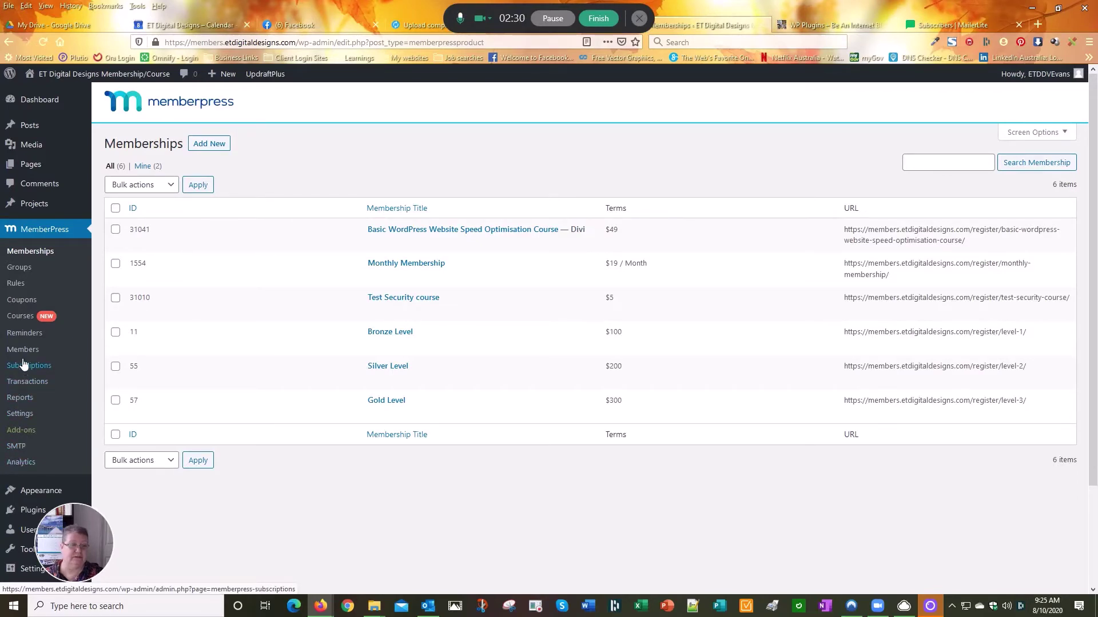
pyautogui.click(20, 414)
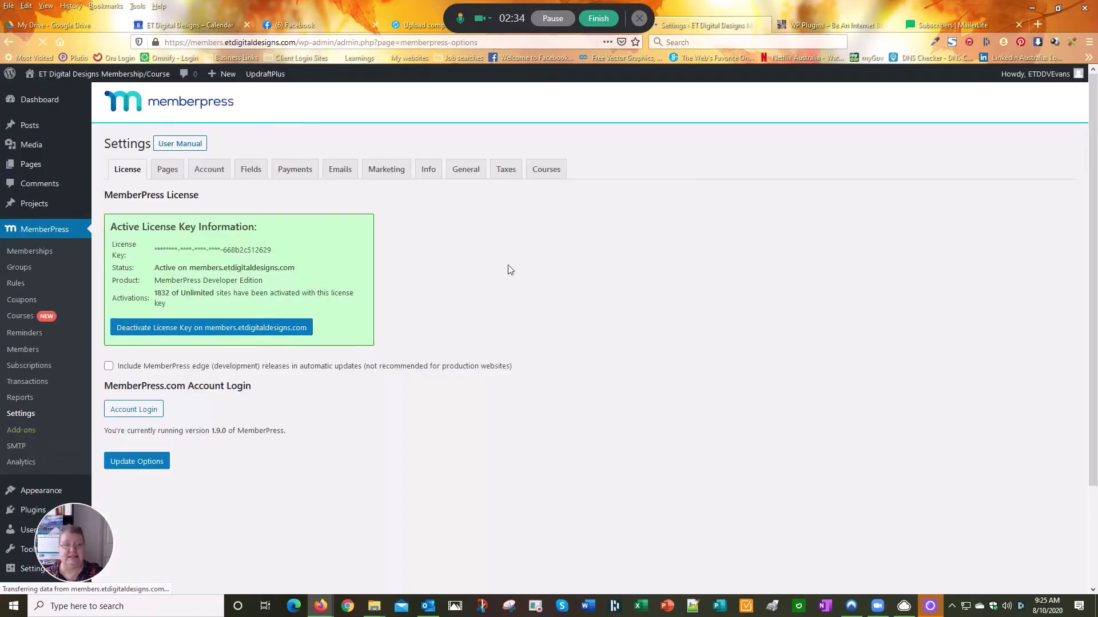
pyautogui.click(384, 167)
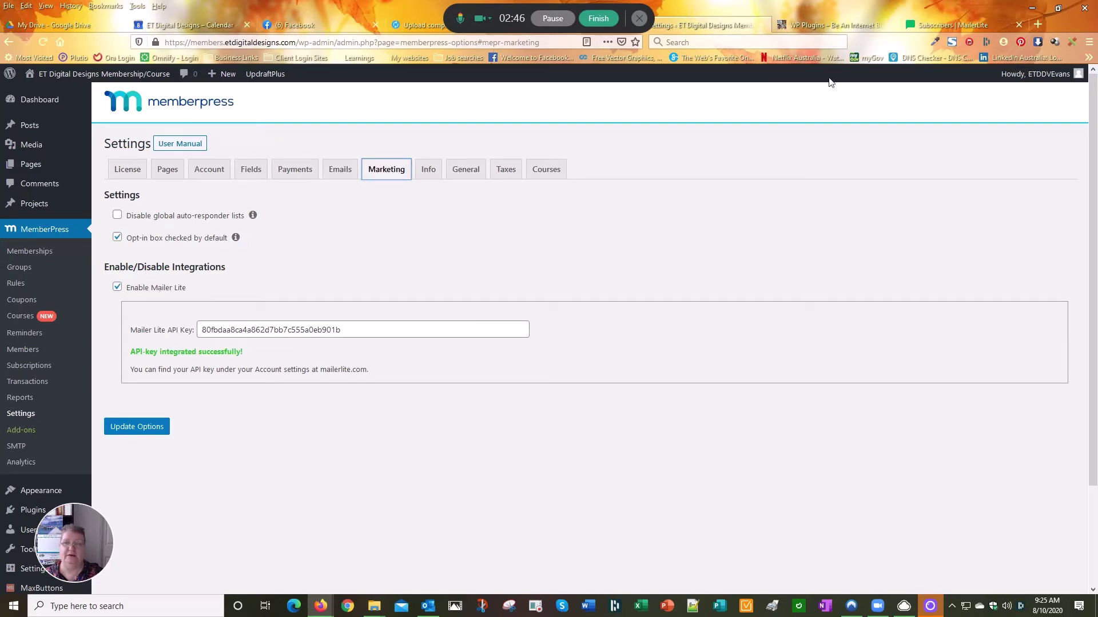
pyautogui.click(953, 26)
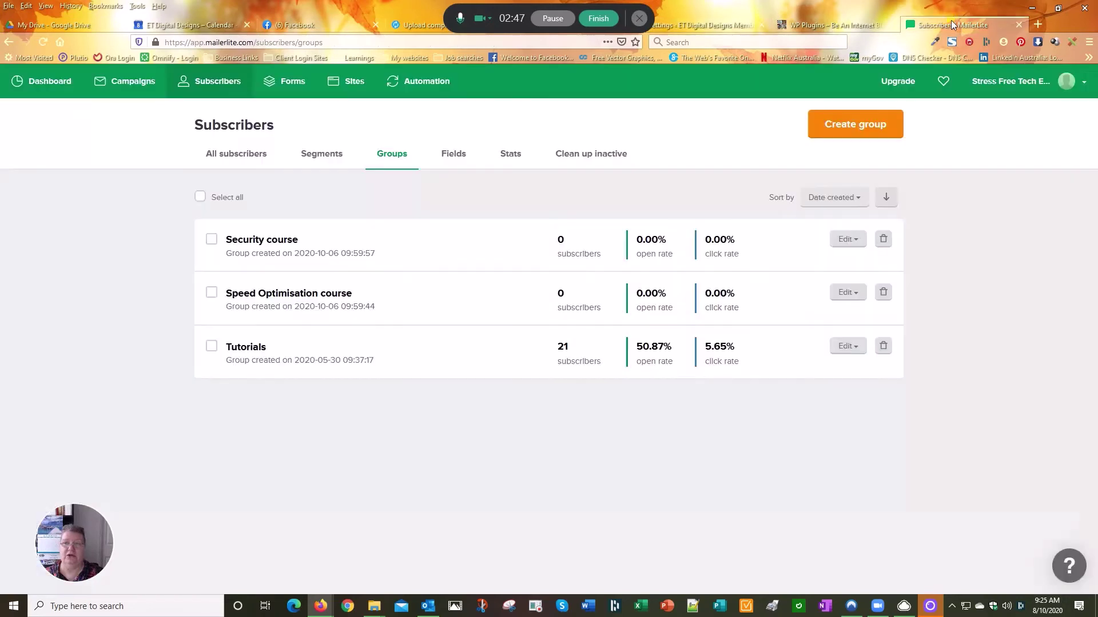
# Step: Copy the Developer API key from MailerLite Integrations and return to MemberPress marketing settings
pyautogui.click(1076, 83)
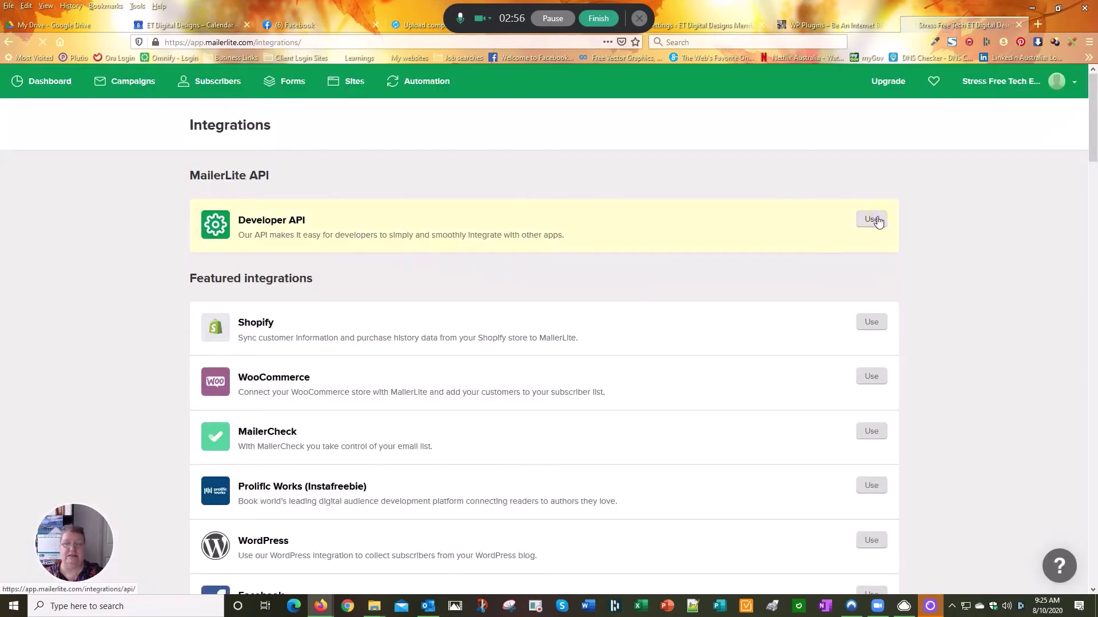
pyautogui.click(819, 233)
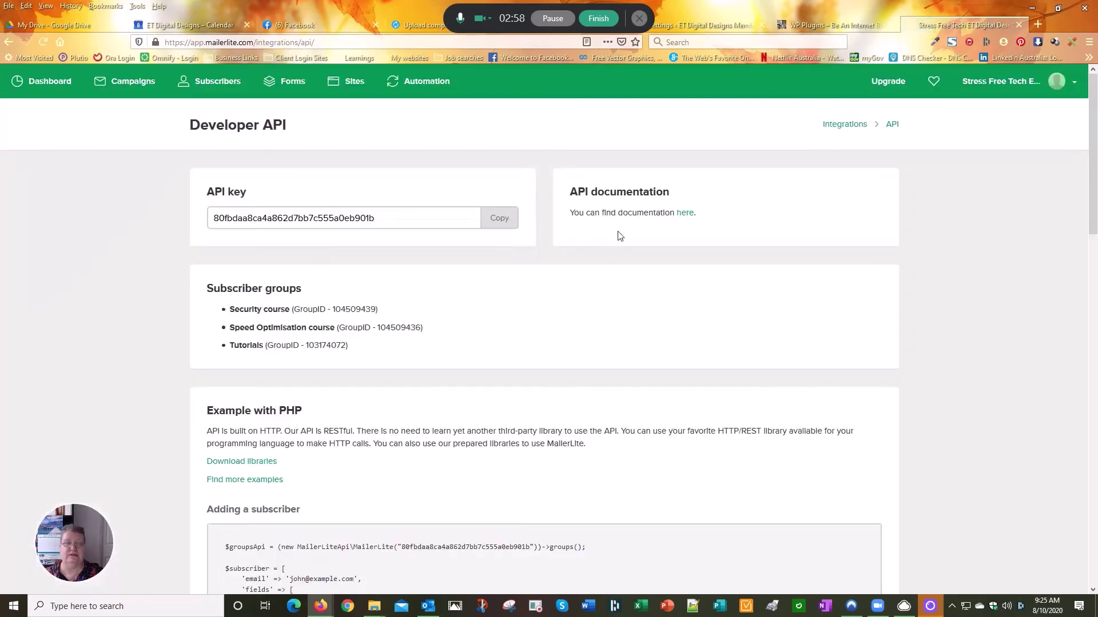
pyautogui.click(501, 219)
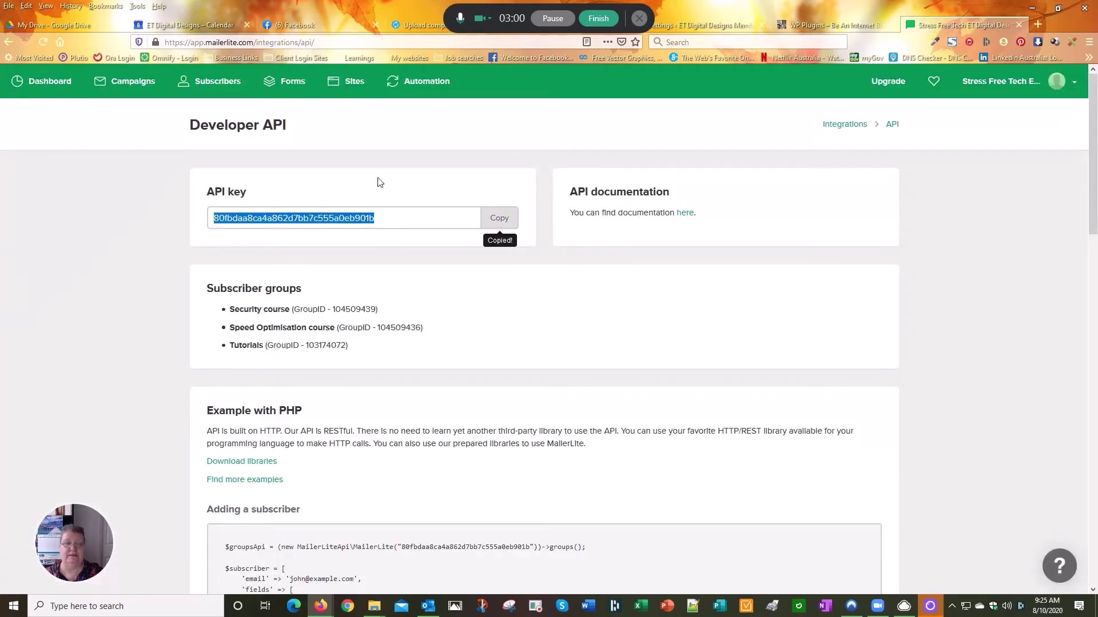
pyautogui.click(713, 26)
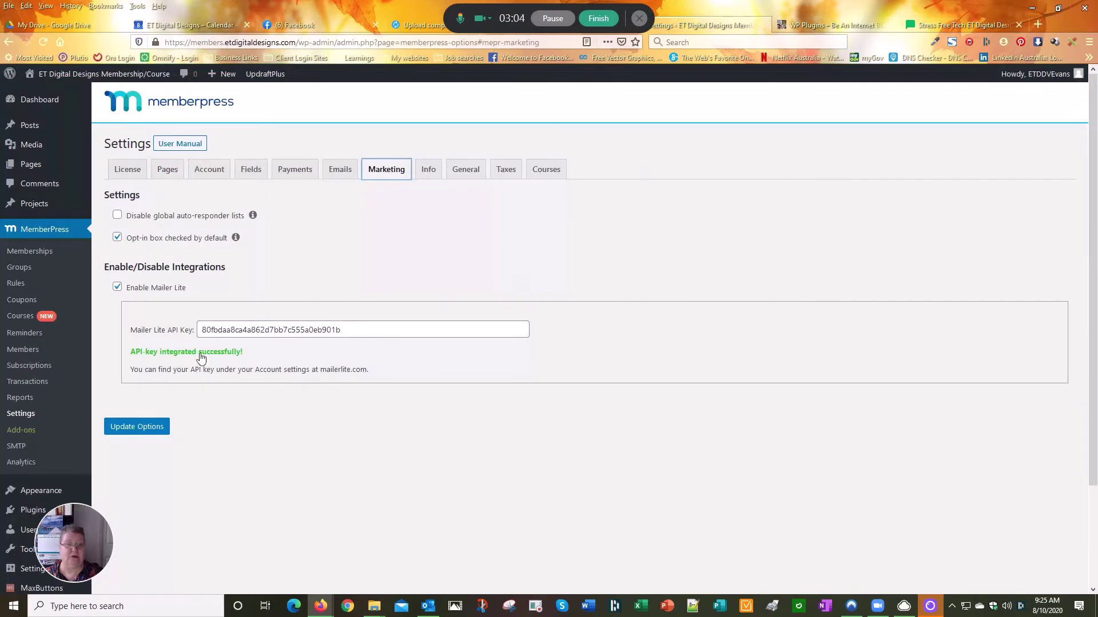
# Step: Update the marketing options with the MailerLite API key, then go to MemberPress Memberships
pyautogui.click(137, 427)
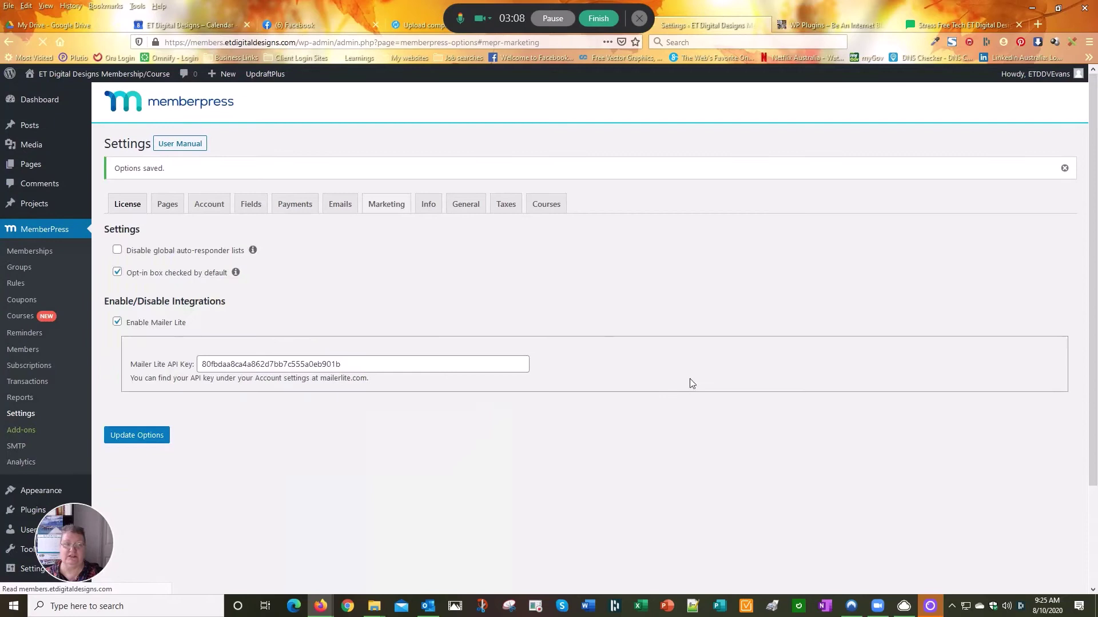
pyautogui.click(38, 252)
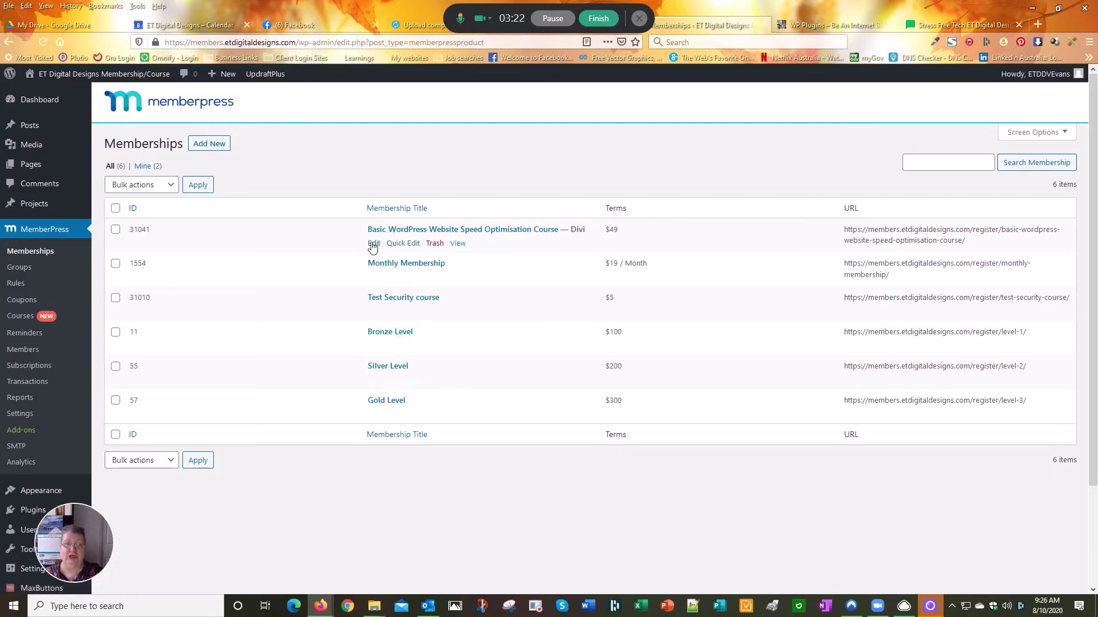
# Step: Edit the Basic WordPress Website Speed Optimisation Course membership
pyautogui.click(373, 243)
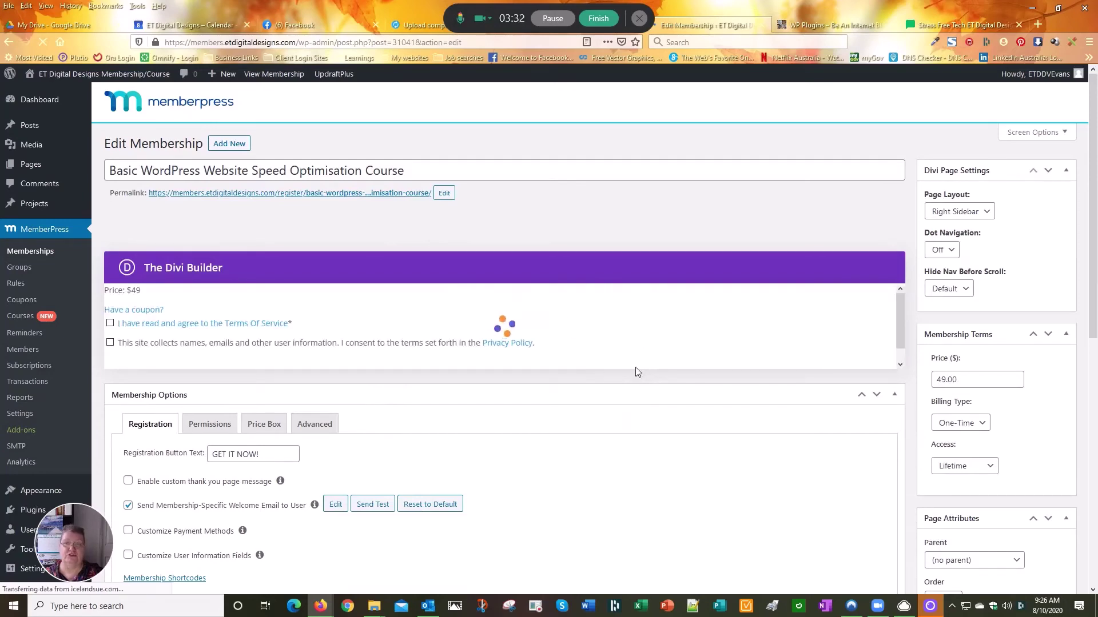
pyautogui.scroll(-3, 506, 390)
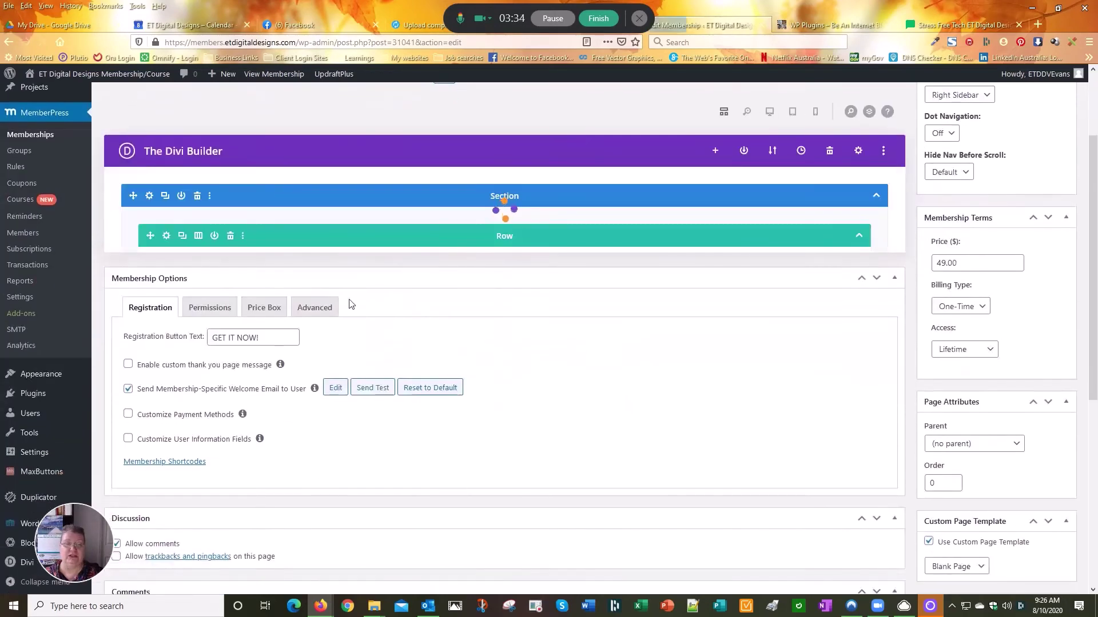
pyautogui.scroll(-3, 377, 334)
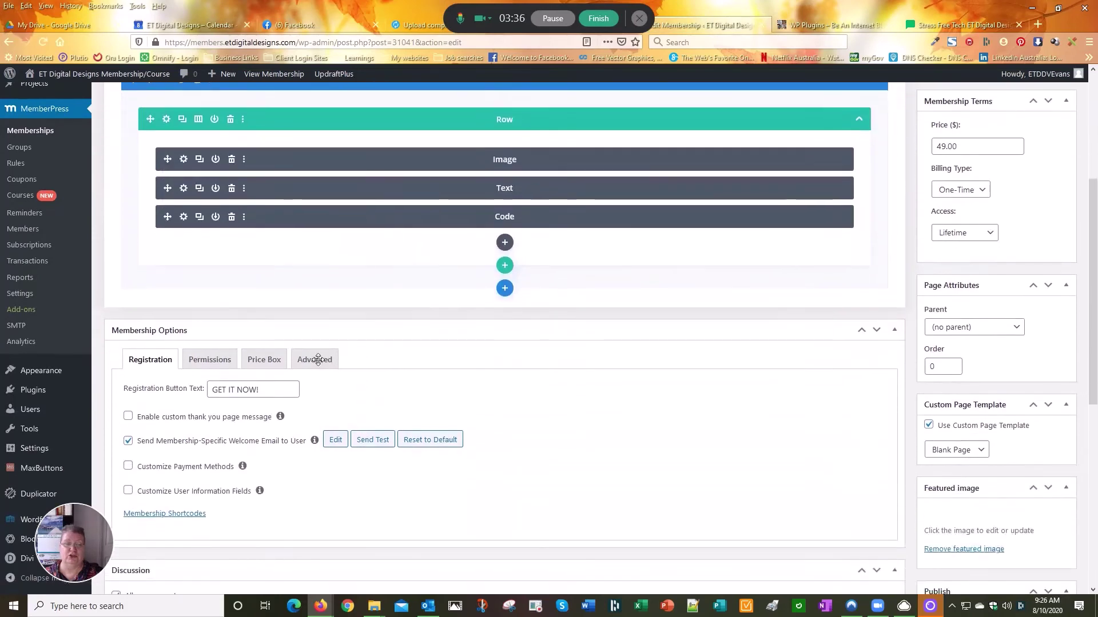
# Step: In Advanced options set Mailer Lite Groups to Speed Optimisation course and update the membership
pyautogui.click(335, 361)
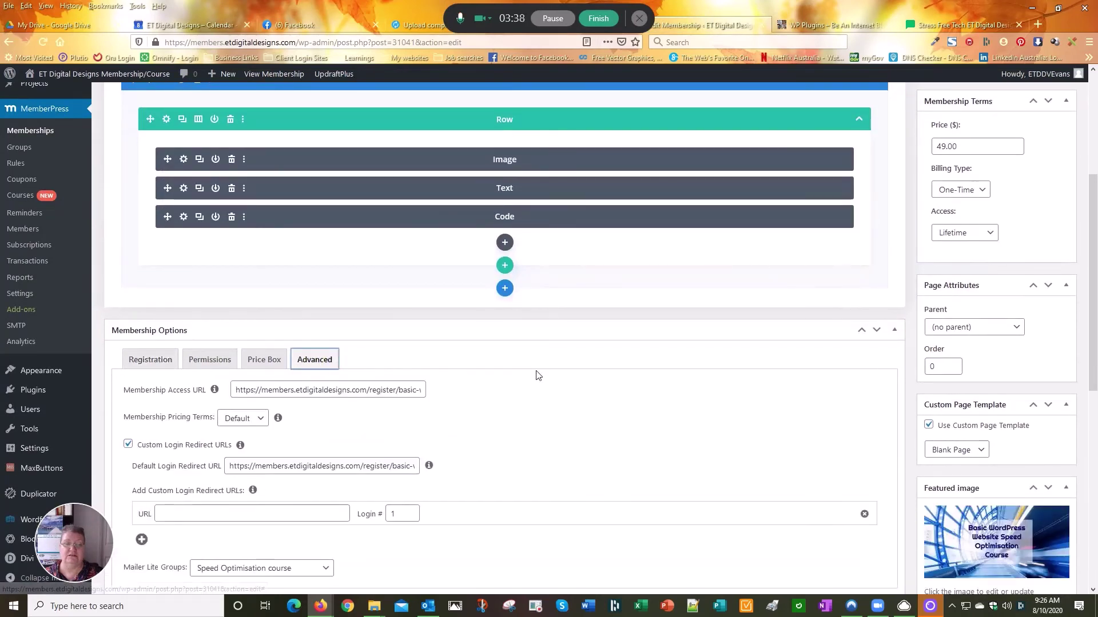
pyautogui.scroll(-3, 537, 372)
pyautogui.scroll(-2, 581, 358)
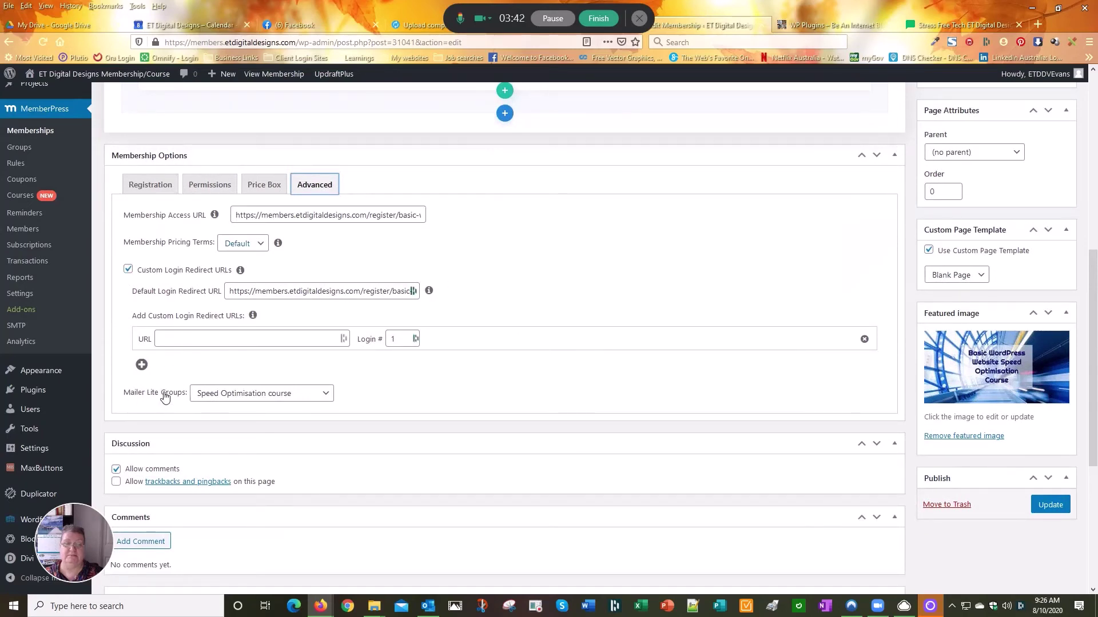
pyautogui.click(312, 395)
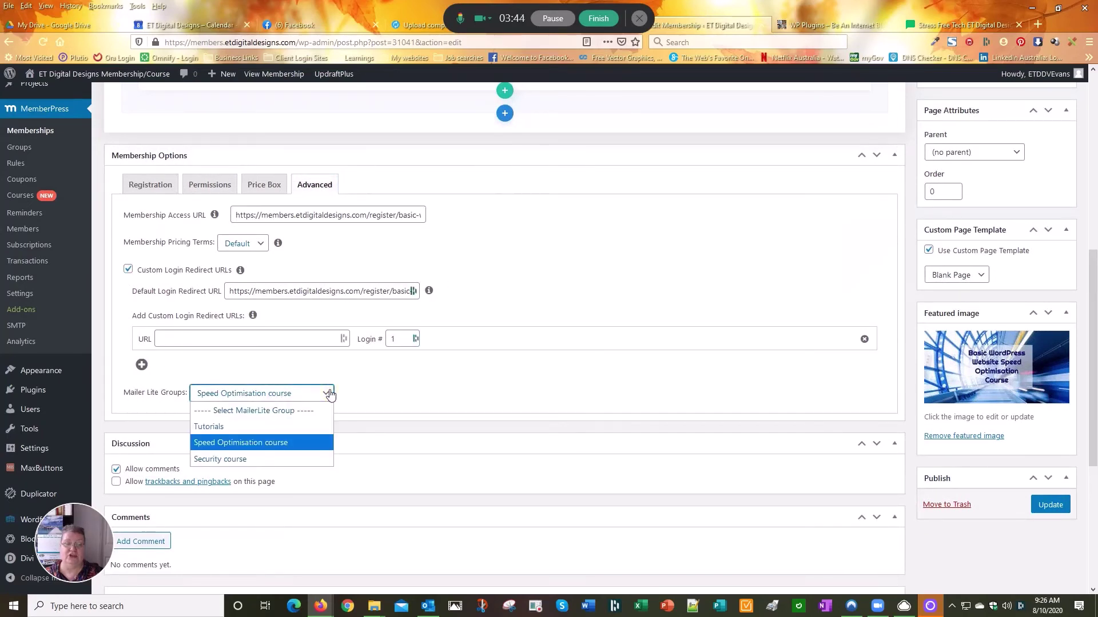
pyautogui.click(306, 445)
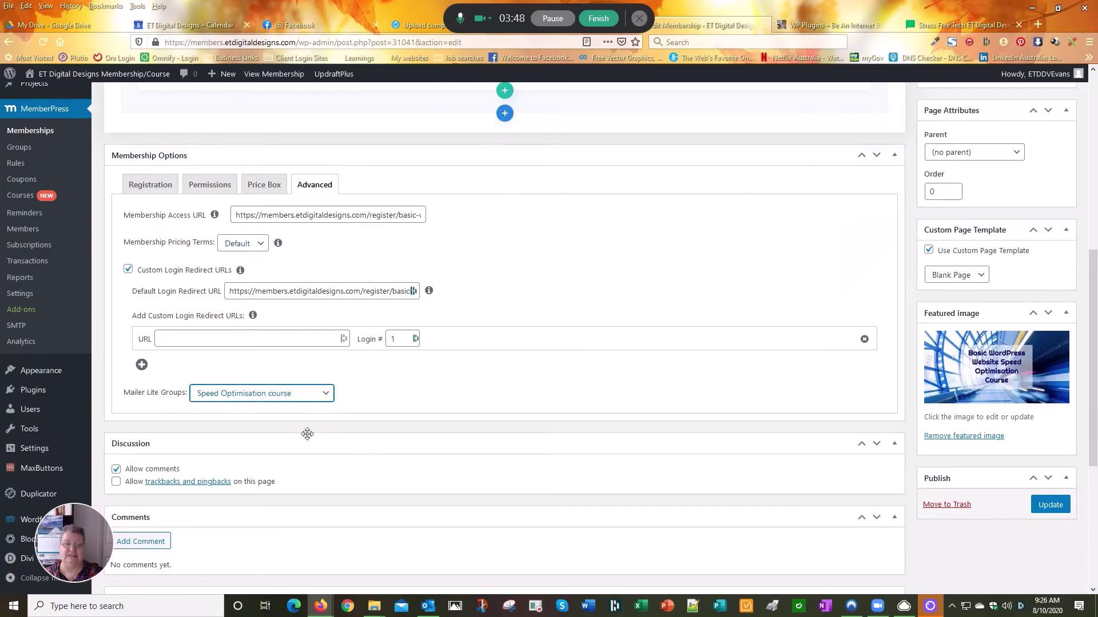
pyautogui.scroll(1, 721, 327)
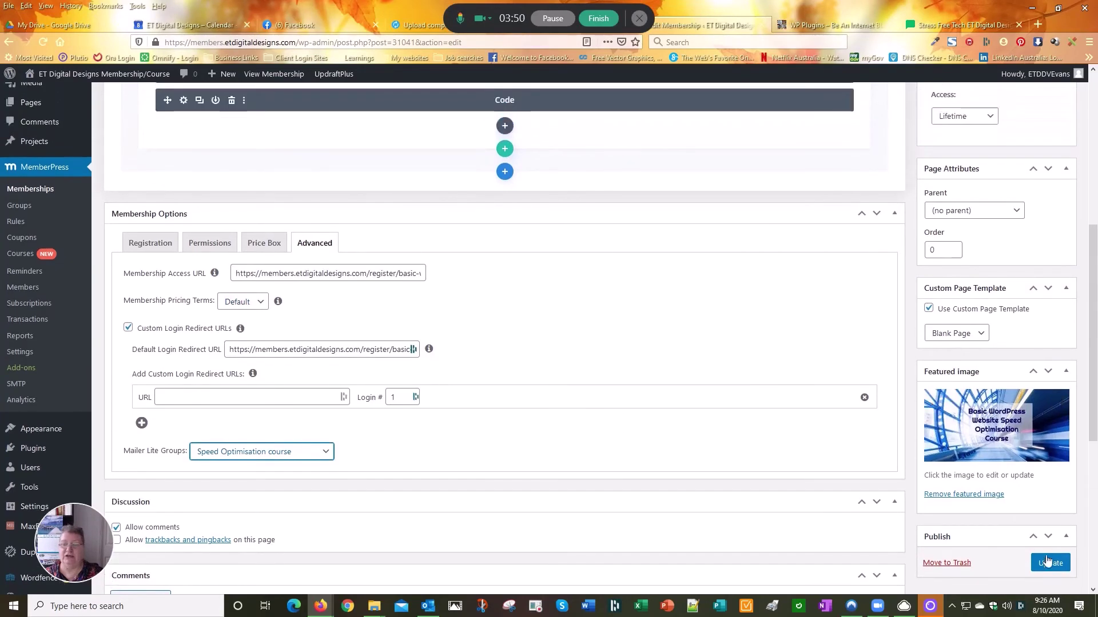
pyautogui.click(1048, 563)
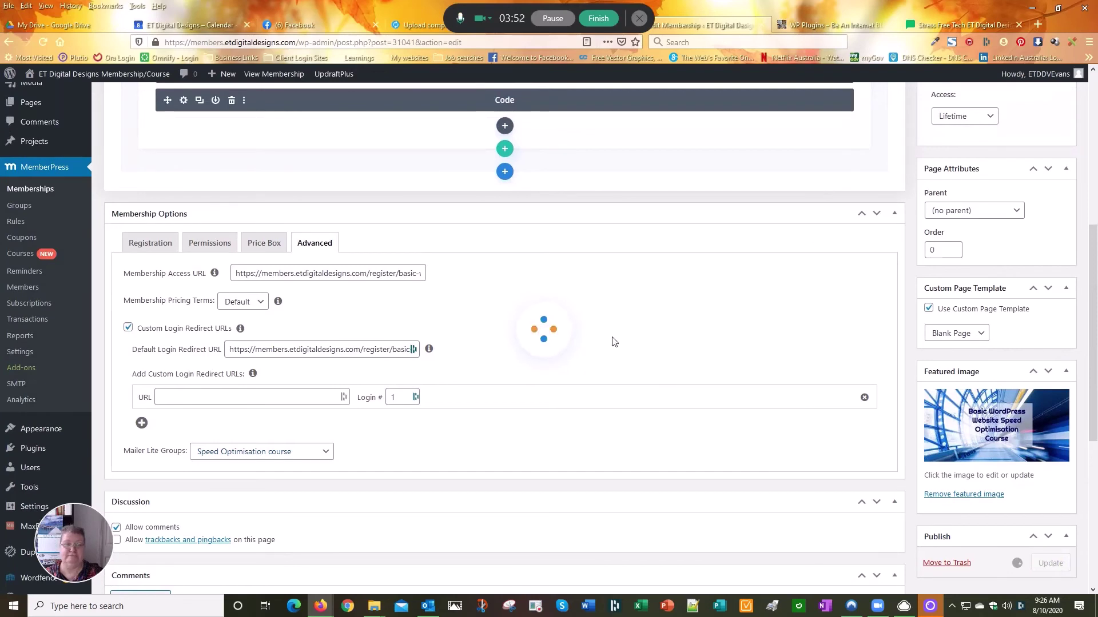